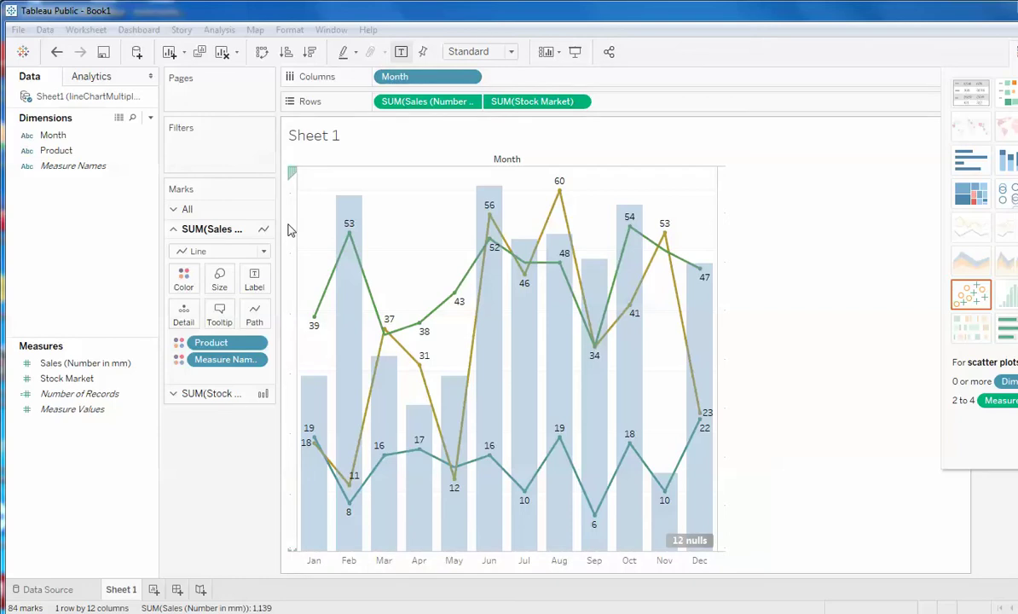
- Bring the lineChartMultipleCompeting.xlsx Excel workbook to the front, spread over the top-left of the screen
{"action": "mouse_move", "coordinate": [356, 256]}
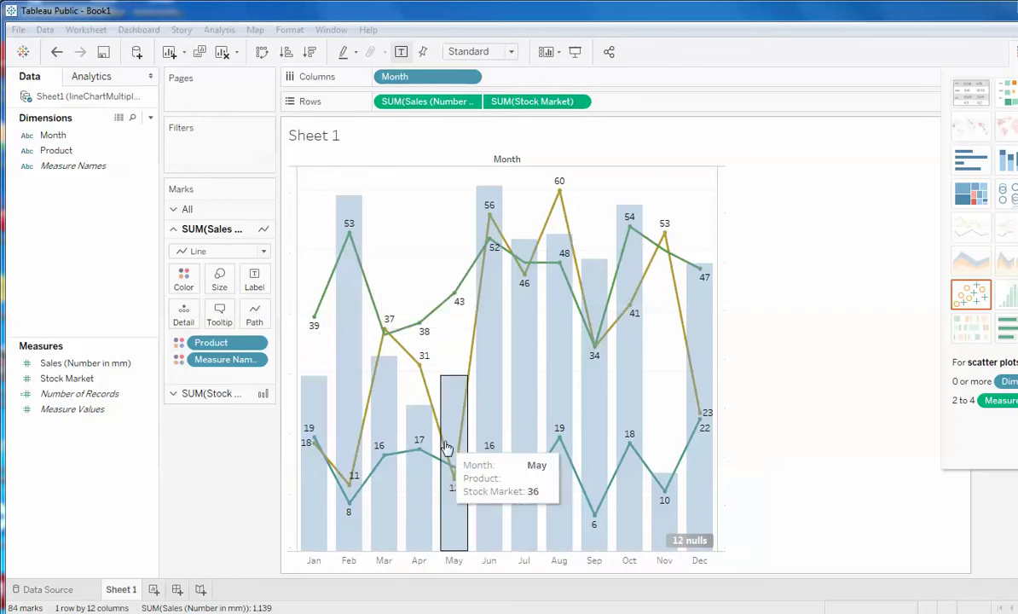
{"action": "mouse_move", "coordinate": [445, 440]}
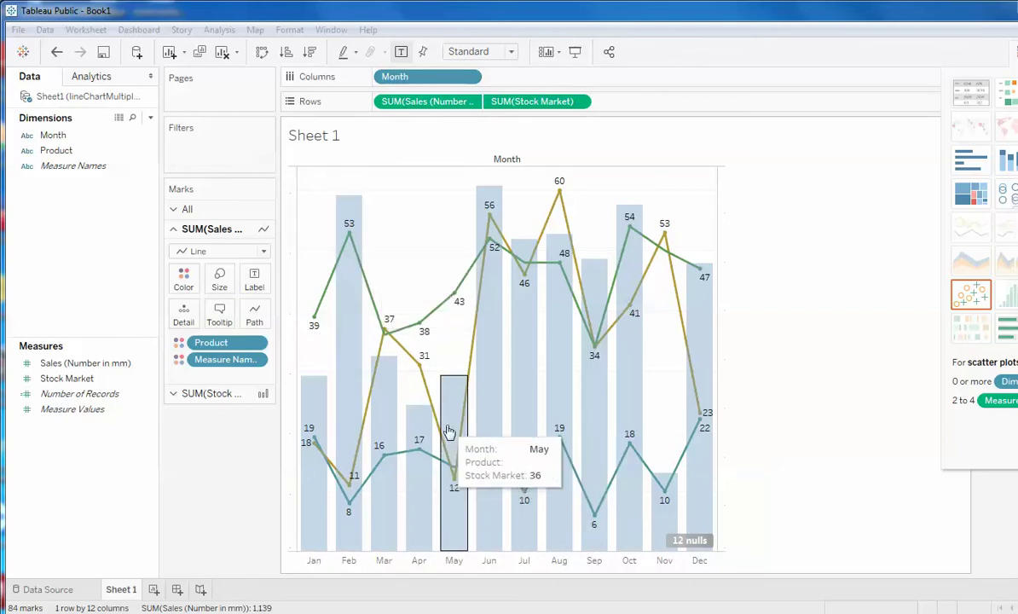
{"action": "mouse_move", "coordinate": [352, 284]}
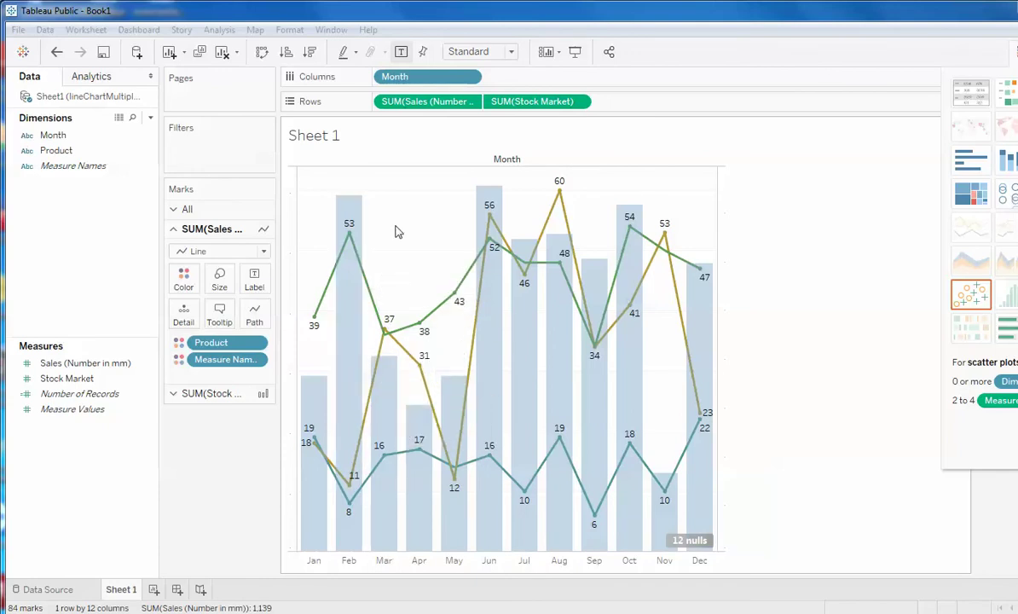
{"action": "mouse_move", "coordinate": [322, 307]}
{"action": "mouse_move", "coordinate": [313, 444]}
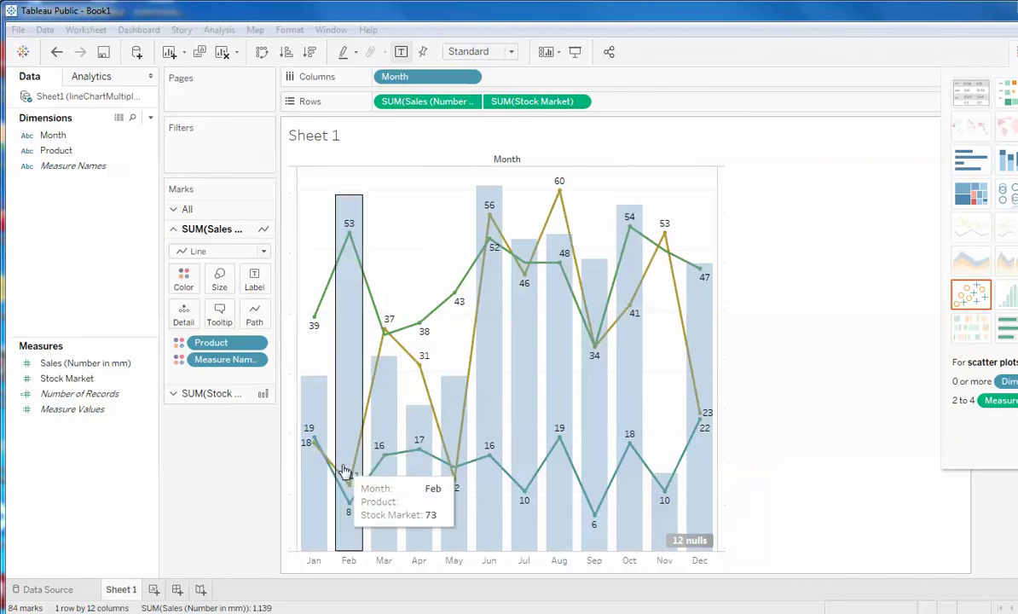
{"action": "mouse_move", "coordinate": [335, 472]}
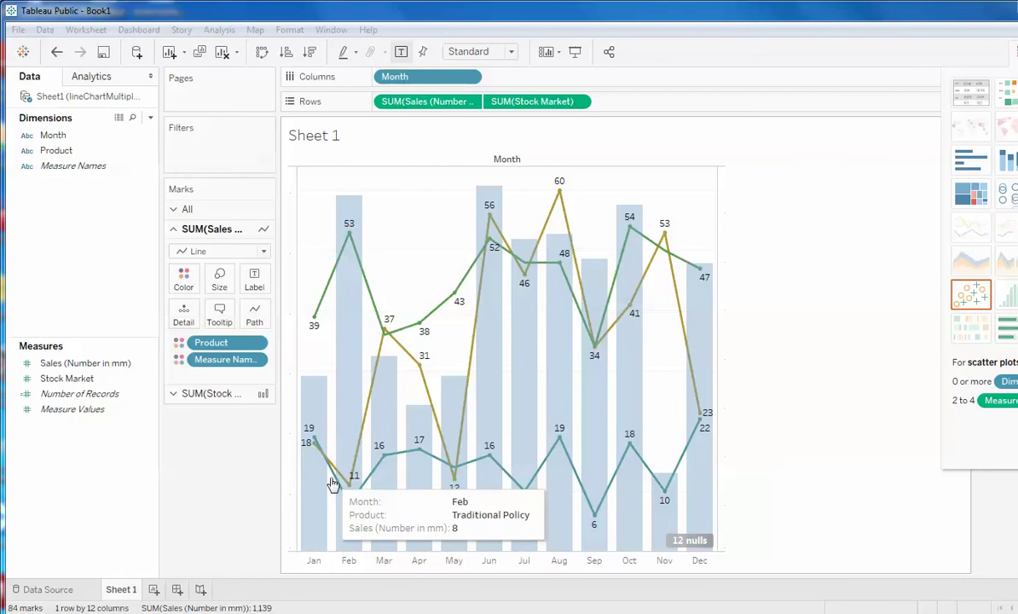
{"action": "mouse_move", "coordinate": [305, 465]}
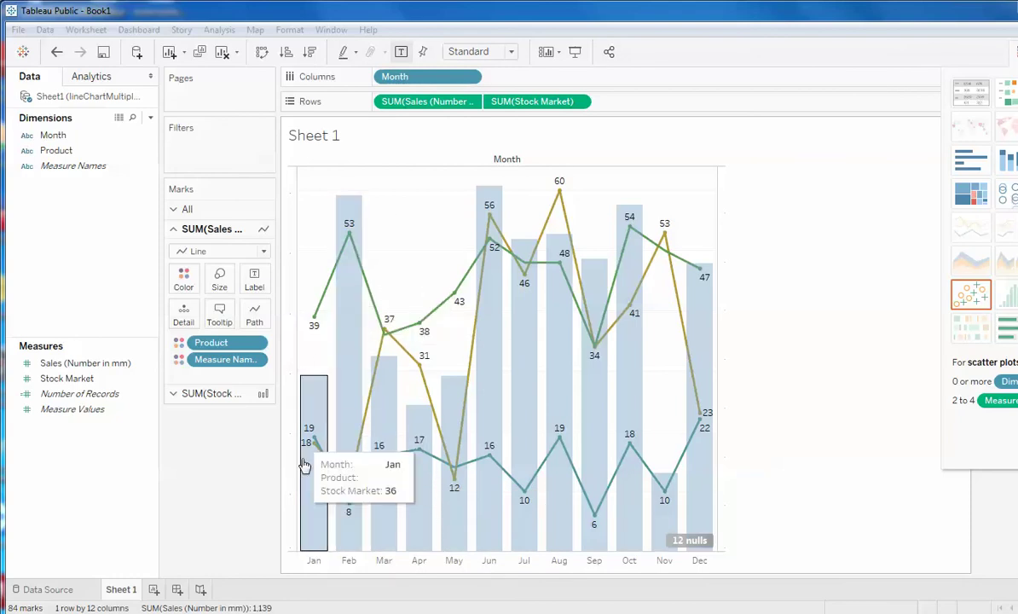
{"action": "mouse_move", "coordinate": [331, 557]}
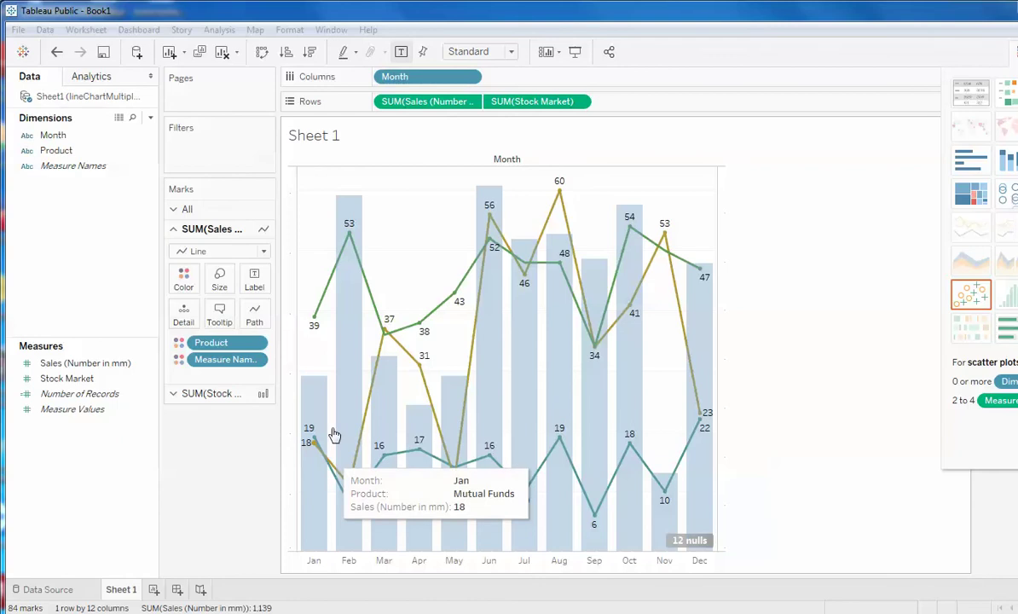
{"action": "mouse_move", "coordinate": [317, 388]}
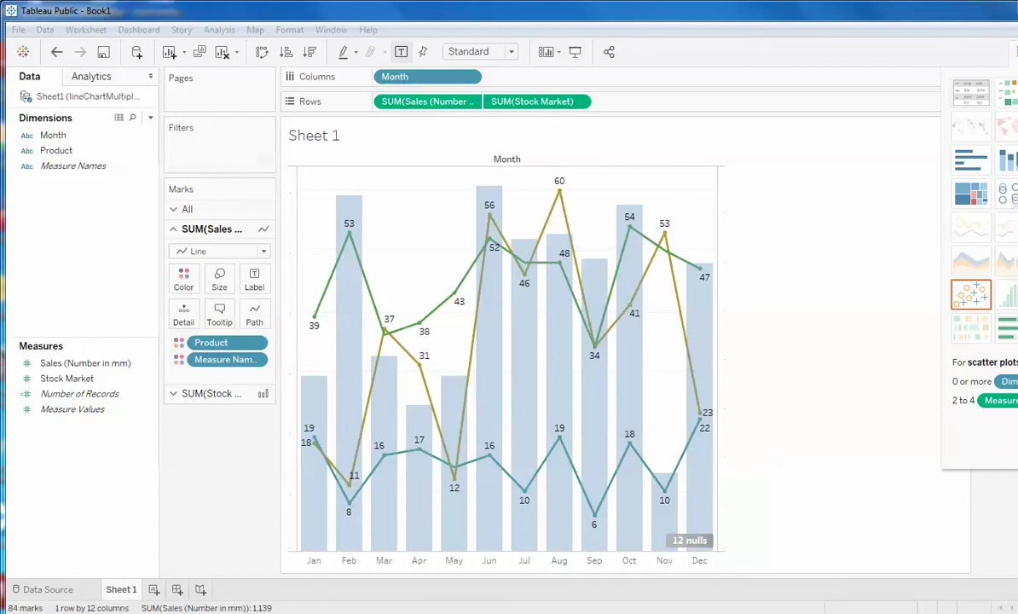
{"action": "left_click", "coordinate": [403, 604]}
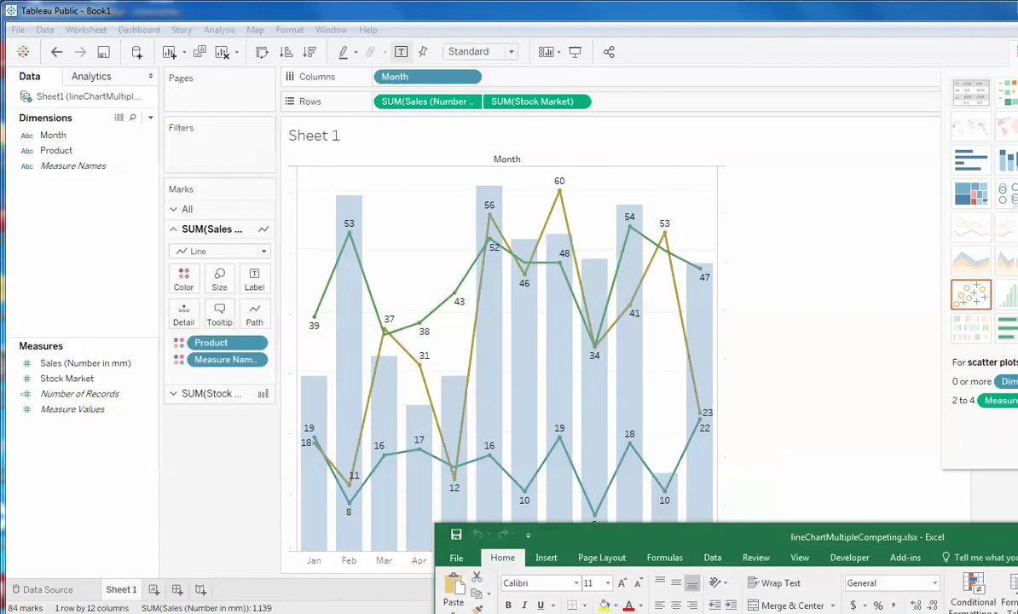
{"action": "left_click_drag", "start_coordinate": [621, 537], "coordinate": [292, 38]}
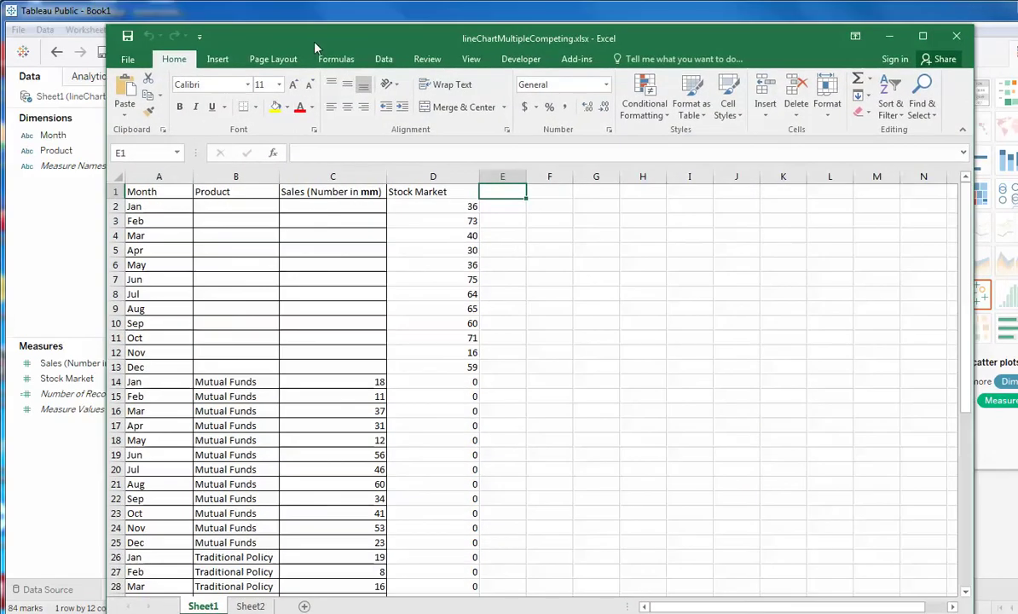
- Scroll through the Stock Market and product sales rows, selecting cell A14 where Mutual Funds begins
{"action": "scroll", "coordinate": [308, 307], "scroll_direction": "down", "scroll_amount": 5}
{"action": "scroll", "coordinate": [307, 308], "scroll_direction": "up", "scroll_amount": 4}
{"action": "scroll", "coordinate": [307, 309], "scroll_direction": "down", "scroll_amount": 1}
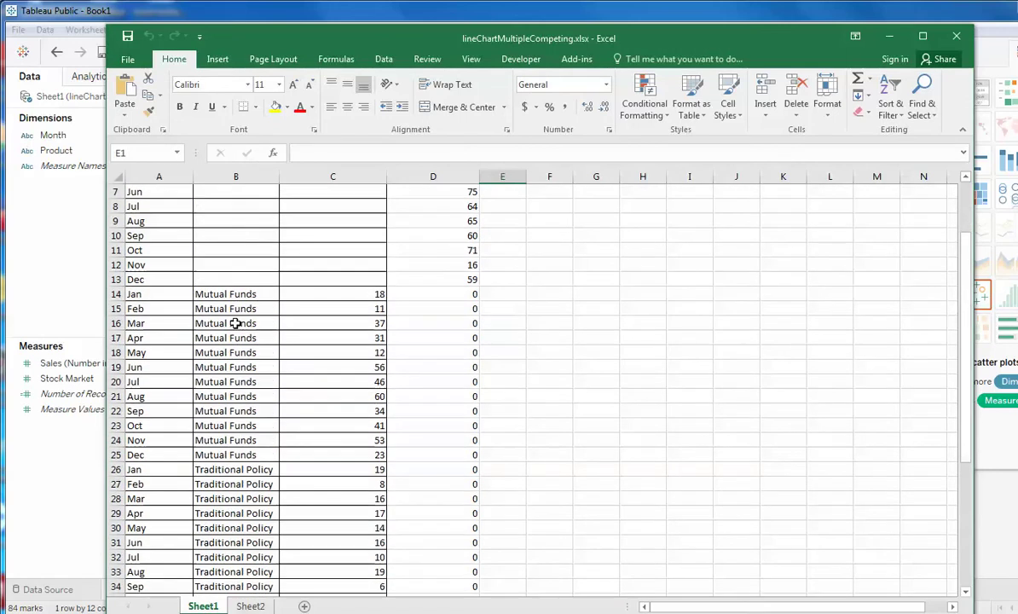
{"action": "left_click", "coordinate": [137, 294]}
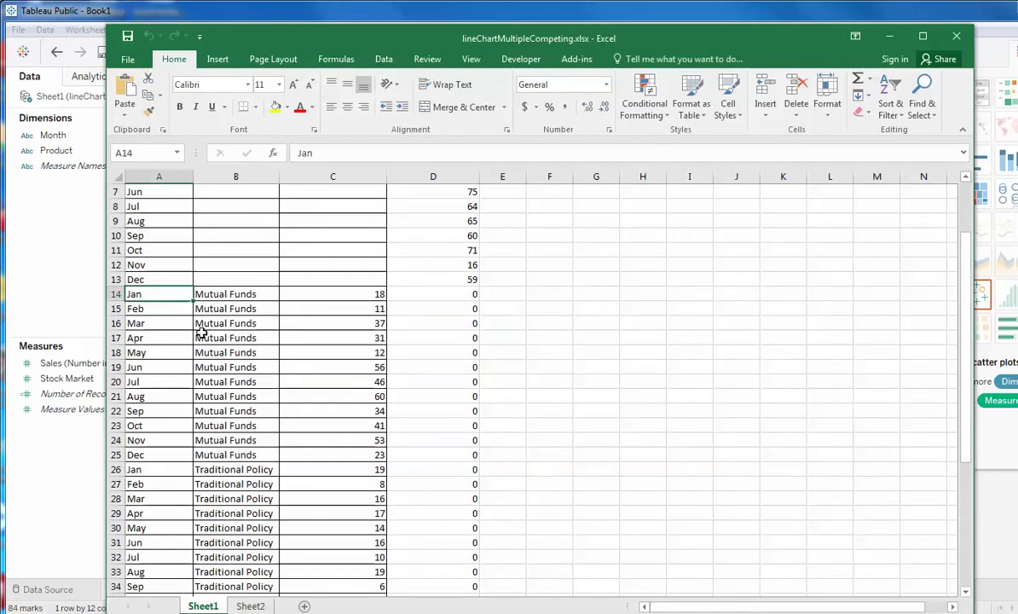
{"action": "scroll", "coordinate": [202, 333], "scroll_direction": "up", "scroll_amount": 2}
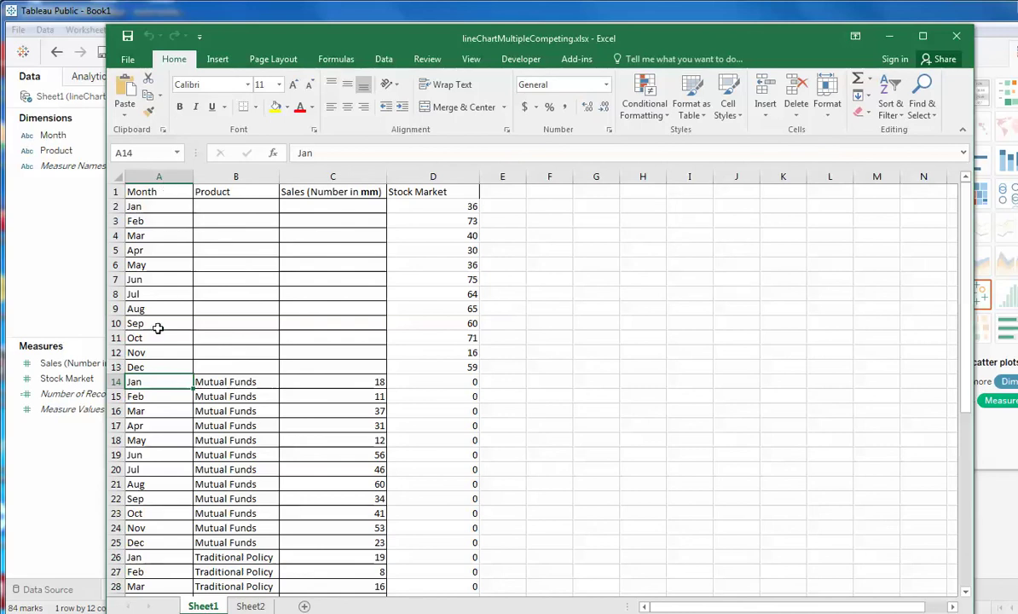
{"action": "scroll", "coordinate": [175, 369], "scroll_direction": "down", "scroll_amount": 9}
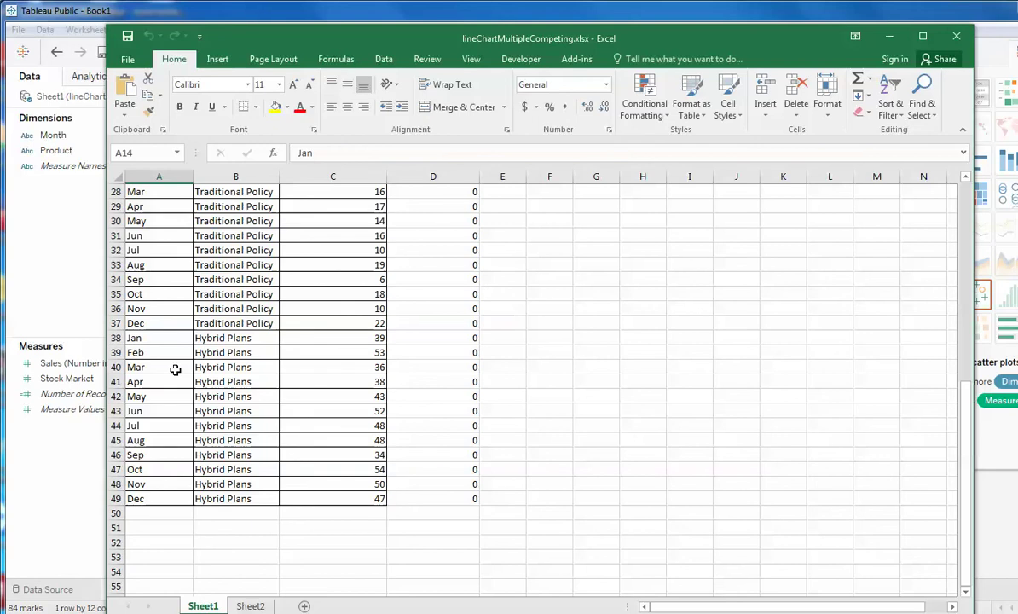
{"action": "scroll", "coordinate": [205, 431], "scroll_direction": "up", "scroll_amount": 9}
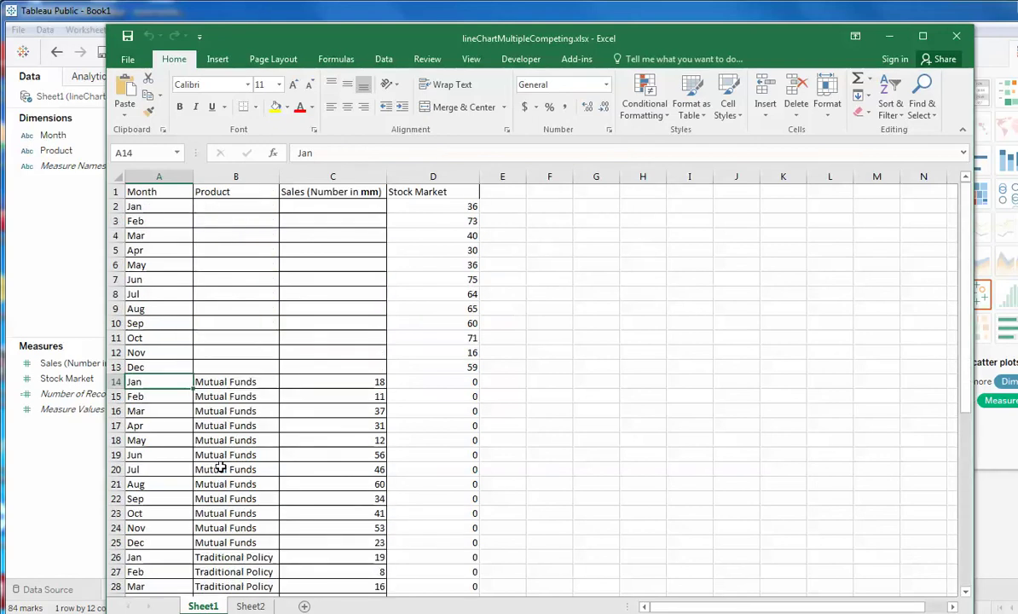
{"action": "left_click", "coordinate": [890, 36]}
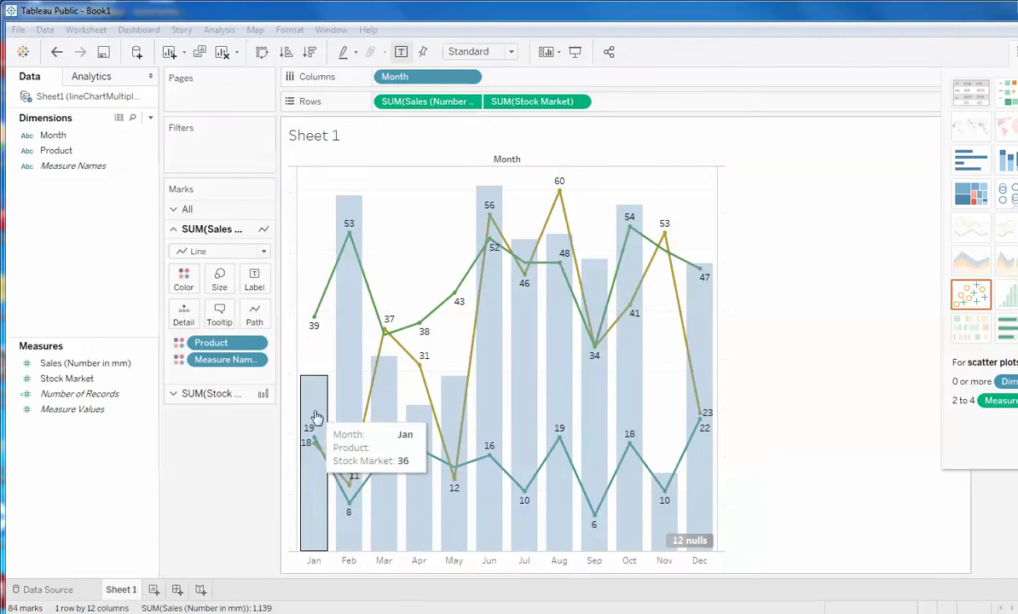
{"action": "key", "text": "alt+Tab"}
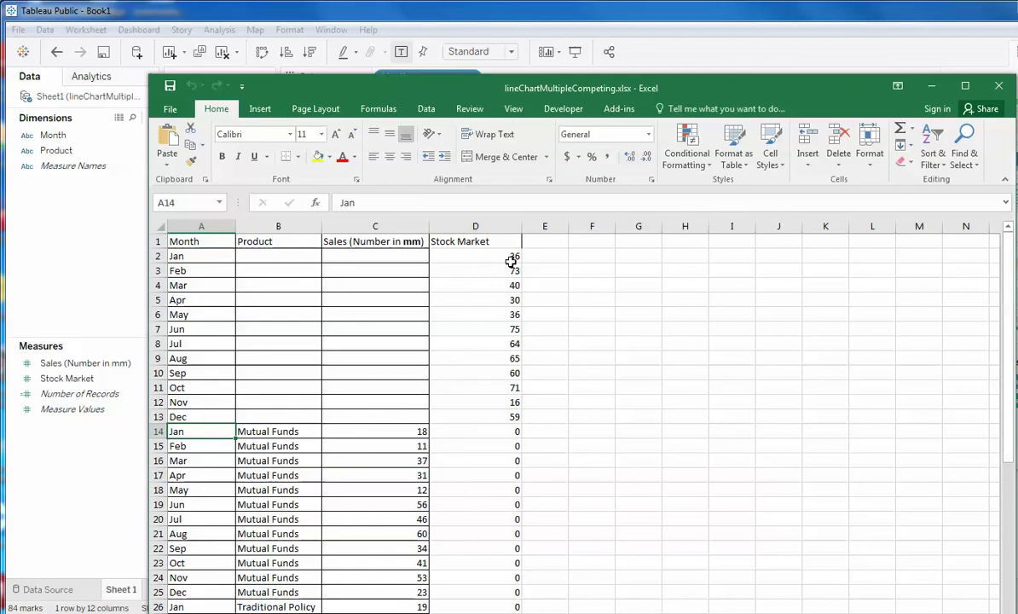
- Select D2:D13 and B2:C13, then move the Excel window aside and close it
{"action": "left_click_drag", "start_coordinate": [512, 257], "coordinate": [503, 407]}
{"action": "left_click_drag", "start_coordinate": [281, 253], "coordinate": [419, 414]}
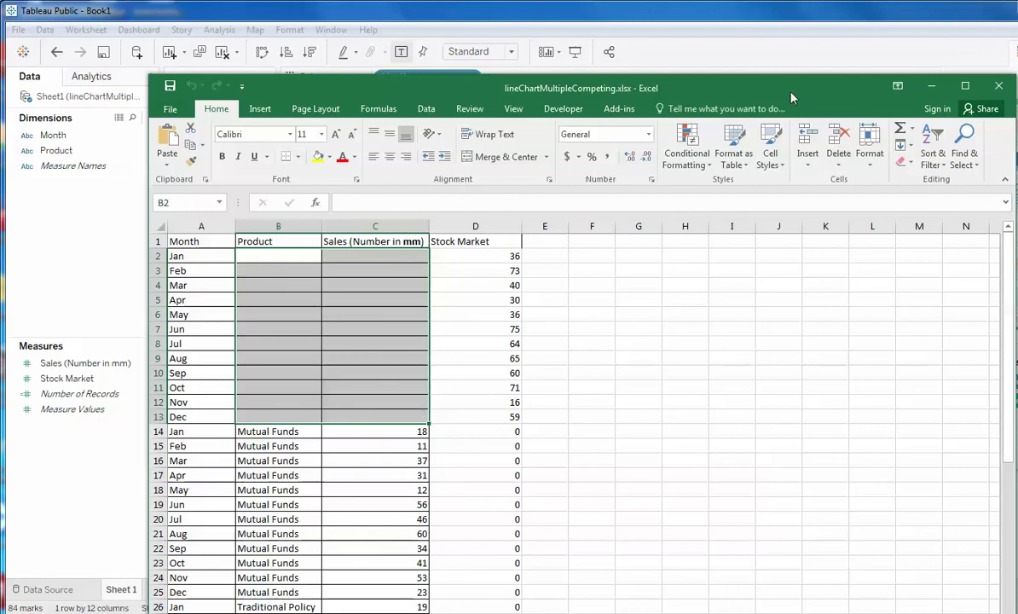
{"action": "left_click_drag", "start_coordinate": [737, 86], "coordinate": [483, 292]}
{"action": "left_click", "coordinate": [745, 295]}
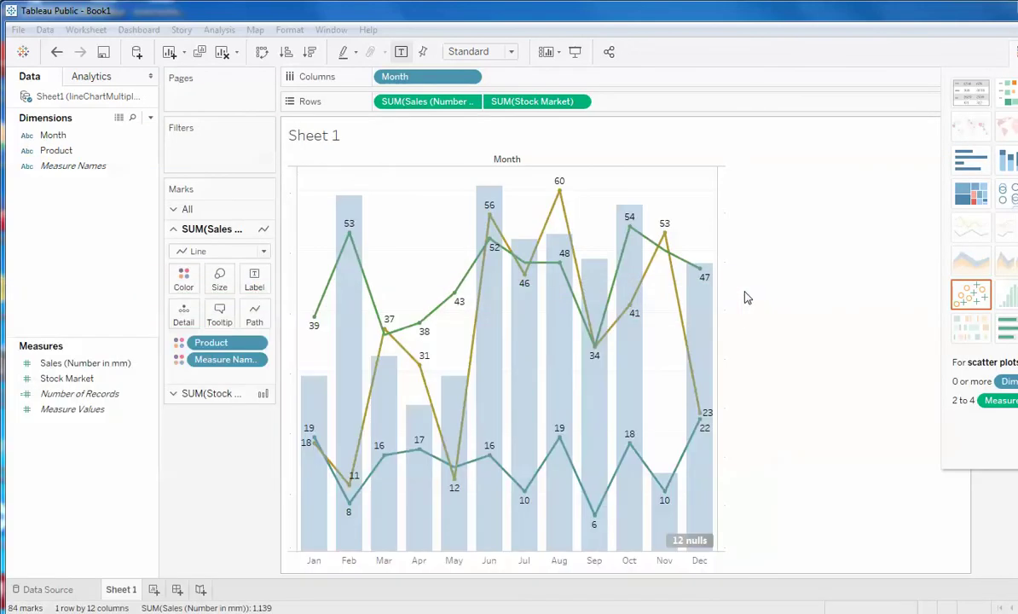
- Create Sheet 2 with Month on Columns and SUM(Sales (Number in mm)) on Rows
{"action": "right_click", "coordinate": [121, 589]}
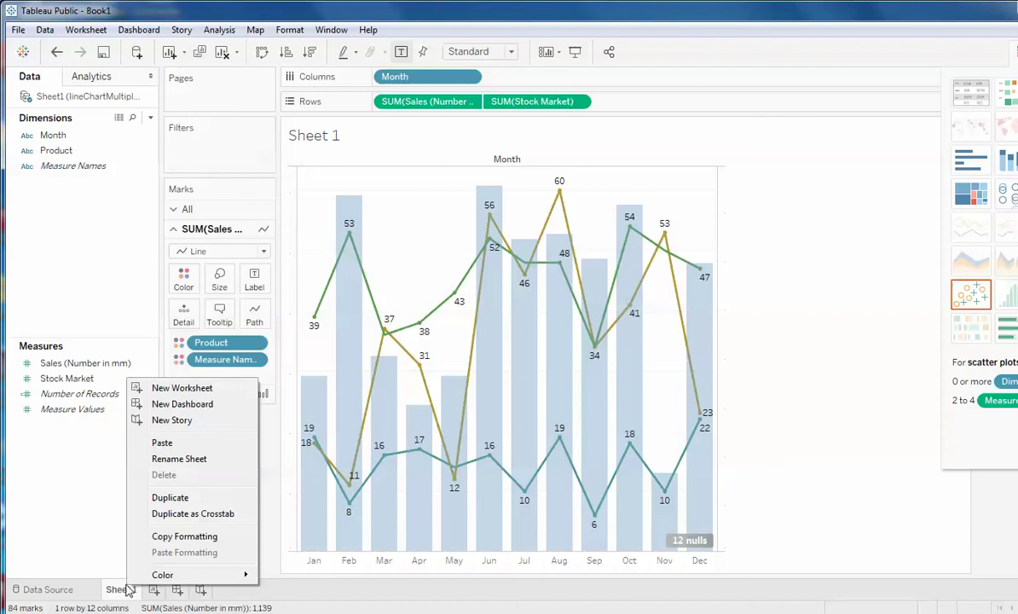
{"action": "left_click", "coordinate": [182, 388]}
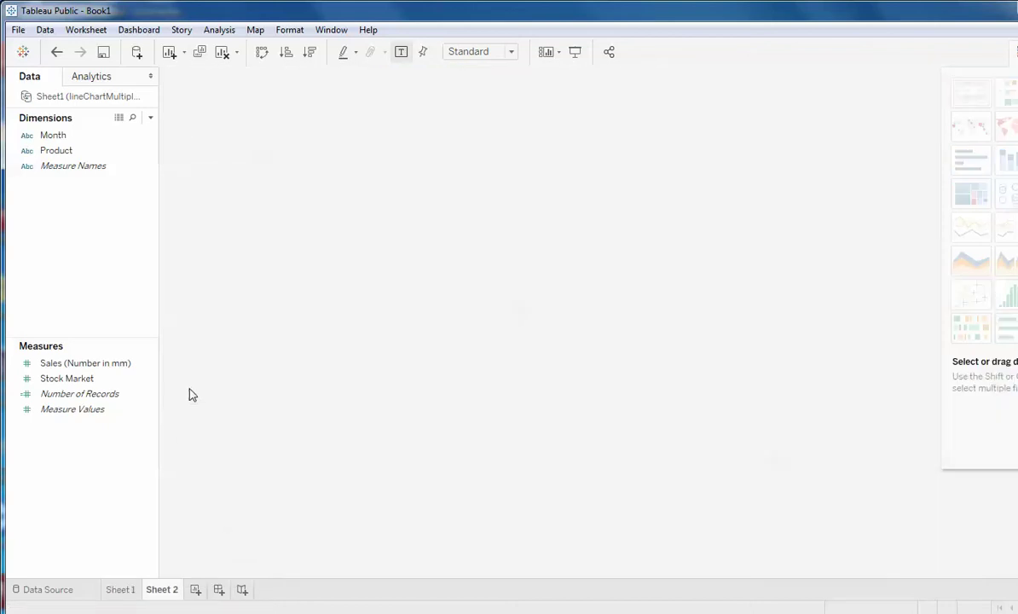
{"action": "left_click", "coordinate": [54, 137]}
{"action": "left_click_drag", "start_coordinate": [54, 140], "coordinate": [416, 85]}
{"action": "left_click", "coordinate": [57, 152]}
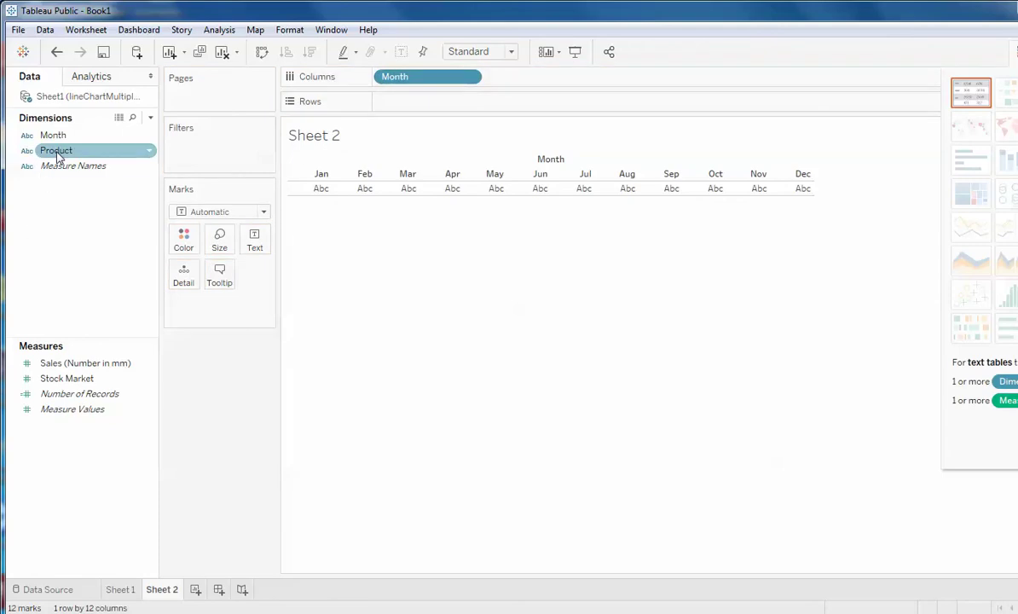
{"action": "left_click", "coordinate": [89, 191]}
{"action": "left_click_drag", "start_coordinate": [85, 364], "coordinate": [431, 106]}
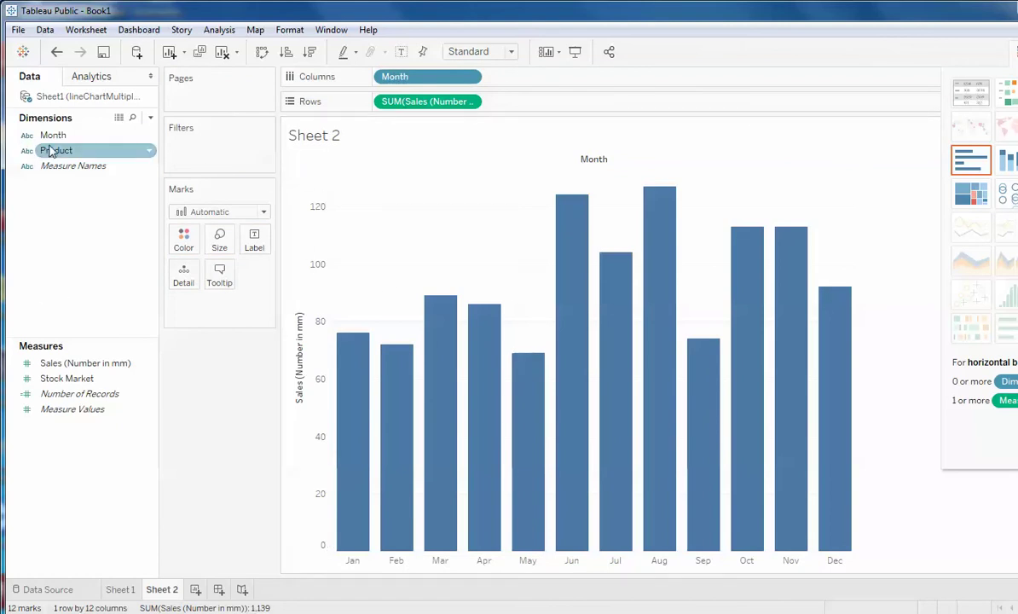
- Colour the monthly sales by Product and change the mark type from bars to Line
{"action": "left_click_drag", "start_coordinate": [51, 151], "coordinate": [184, 242]}
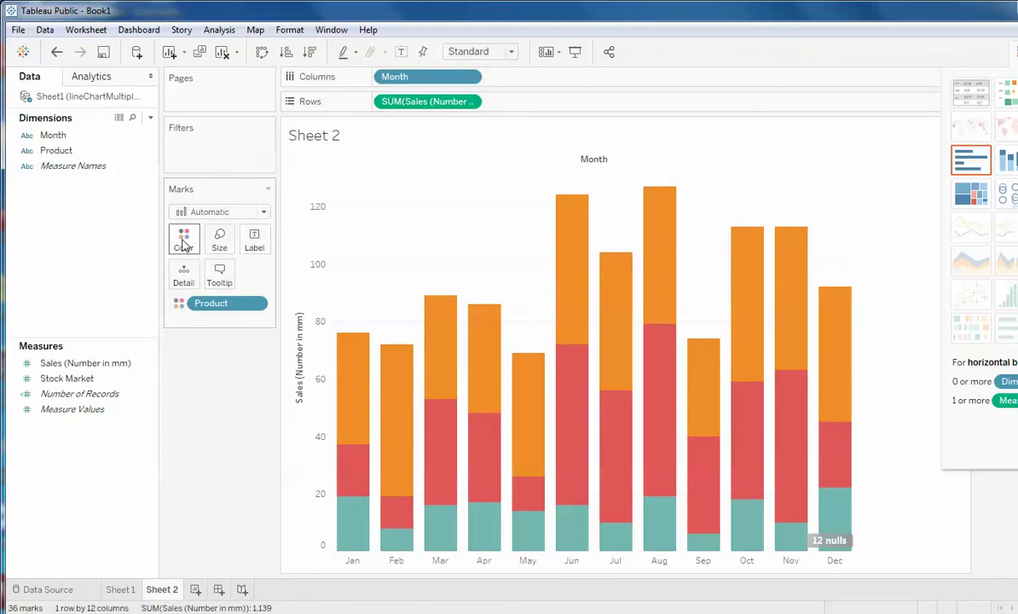
{"action": "left_click", "coordinate": [70, 381]}
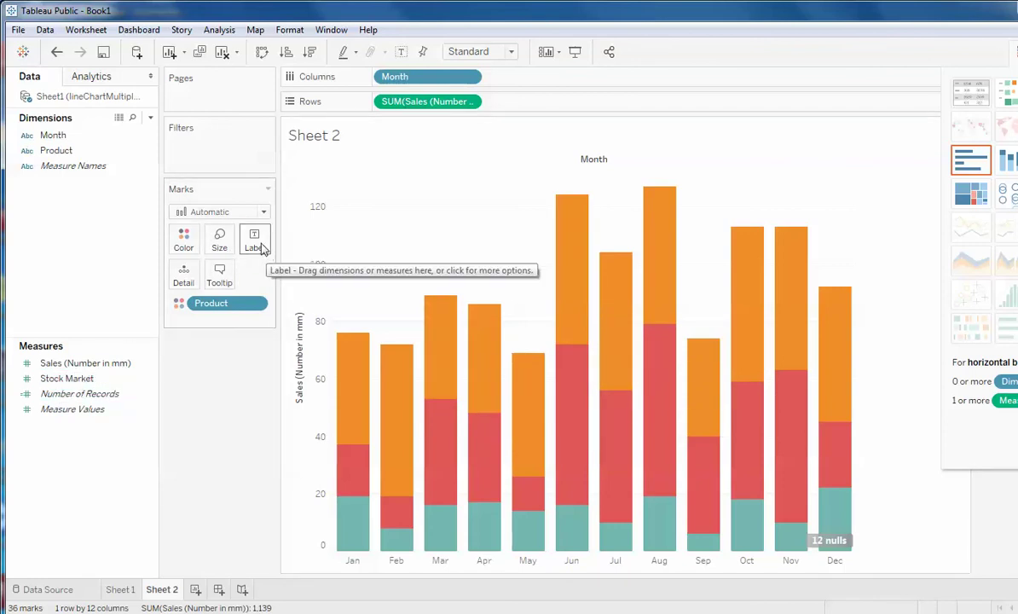
{"action": "left_click", "coordinate": [263, 211]}
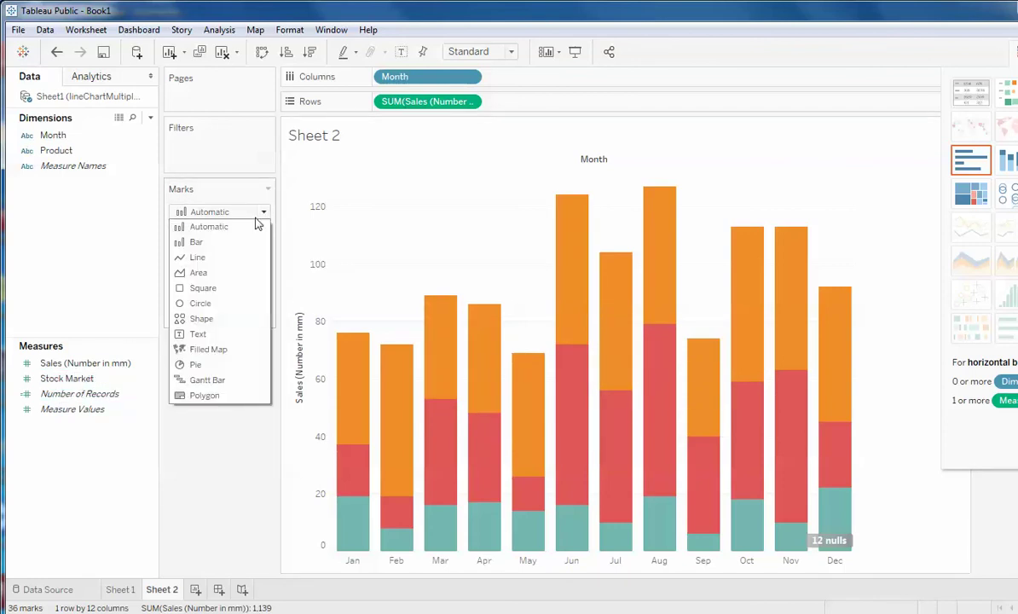
{"action": "left_click", "coordinate": [204, 258]}
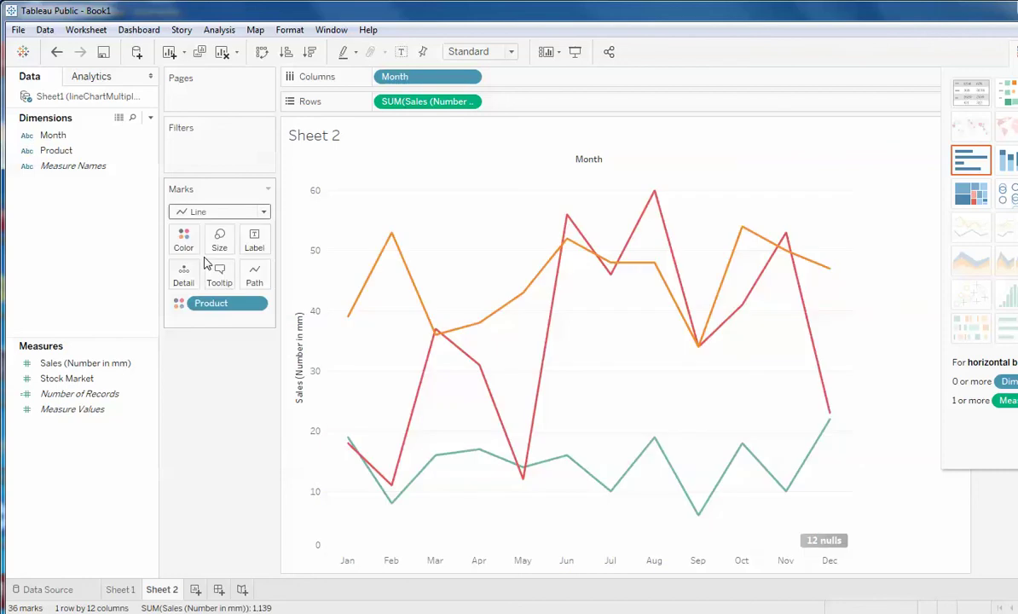
{"action": "left_click", "coordinate": [95, 378]}
- Place Stock Market on a dual right-hand axis and select its SUM(Stock Market) marks card
{"action": "left_click_drag", "start_coordinate": [83, 384], "coordinate": [834, 299]}
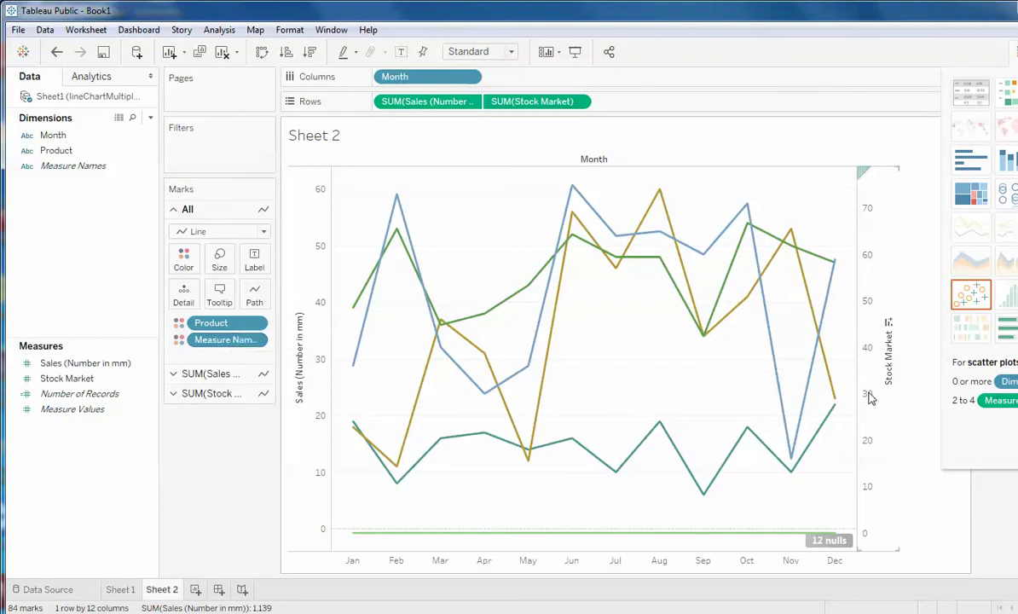
{"action": "mouse_move", "coordinate": [816, 453]}
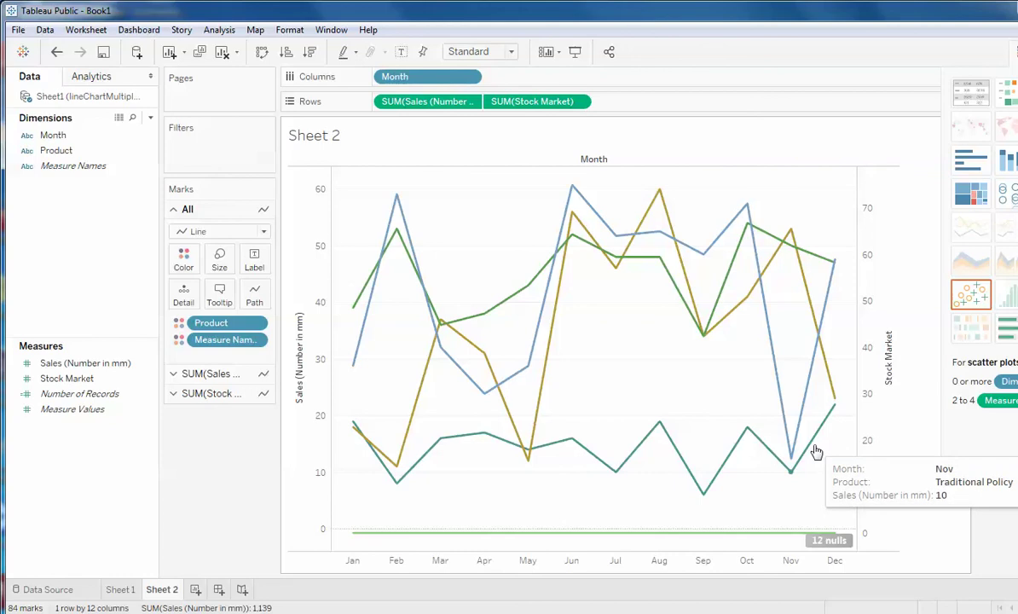
{"action": "left_click", "coordinate": [260, 393]}
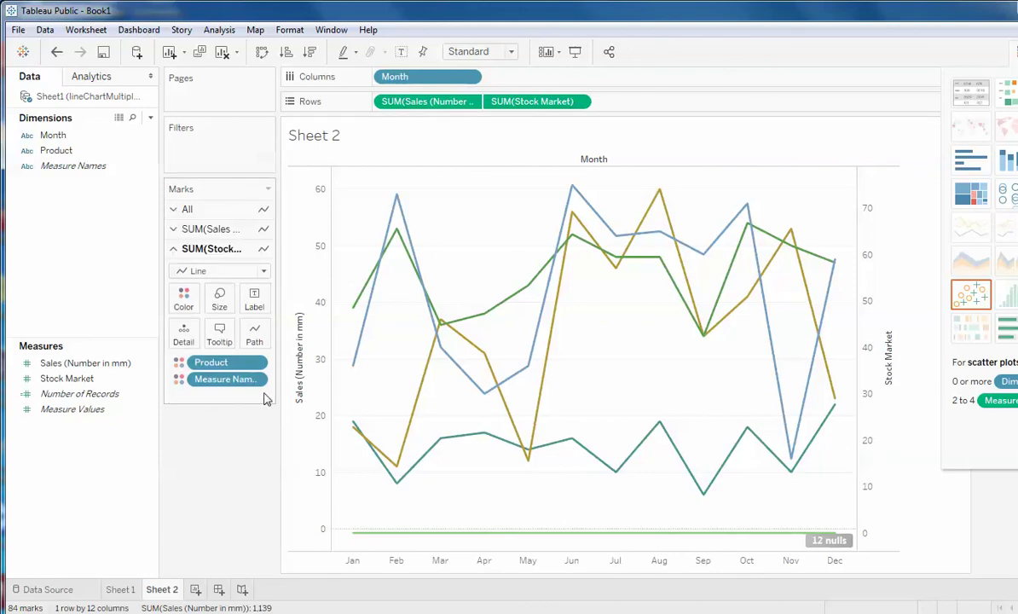
- Change the Stock Market mark type to Bar and lower its colour opacity to 52%
{"action": "left_click", "coordinate": [264, 270]}
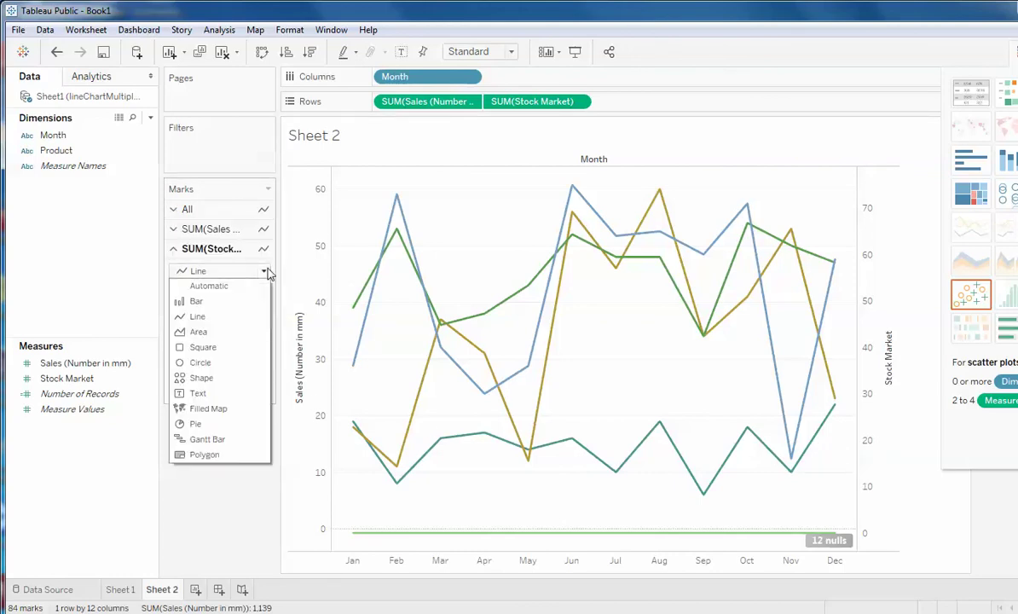
{"action": "left_click", "coordinate": [203, 303]}
{"action": "mouse_move", "coordinate": [574, 300]}
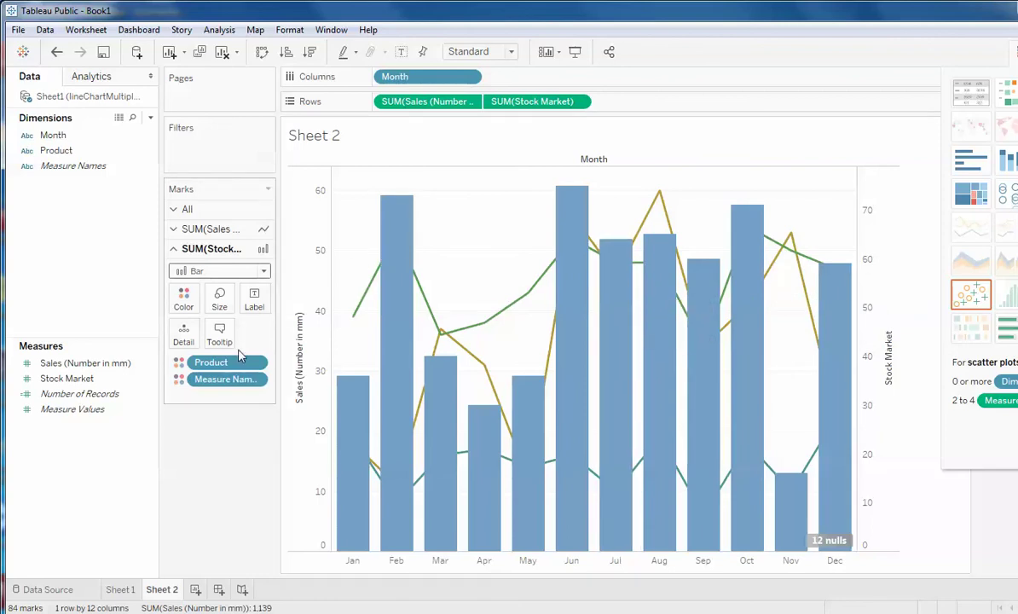
{"action": "left_click", "coordinate": [183, 298]}
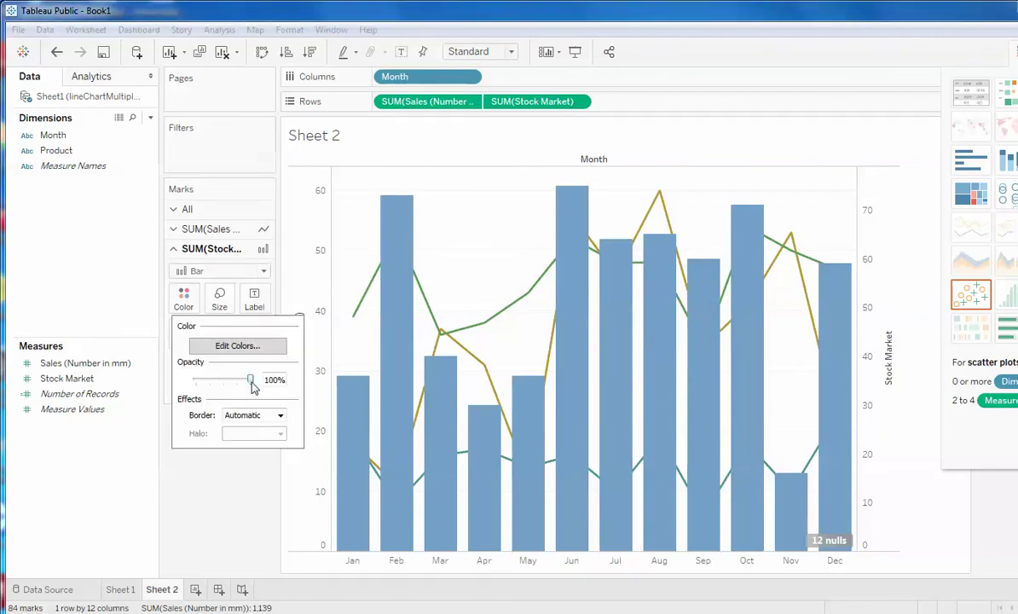
{"action": "left_click_drag", "start_coordinate": [252, 385], "coordinate": [227, 386]}
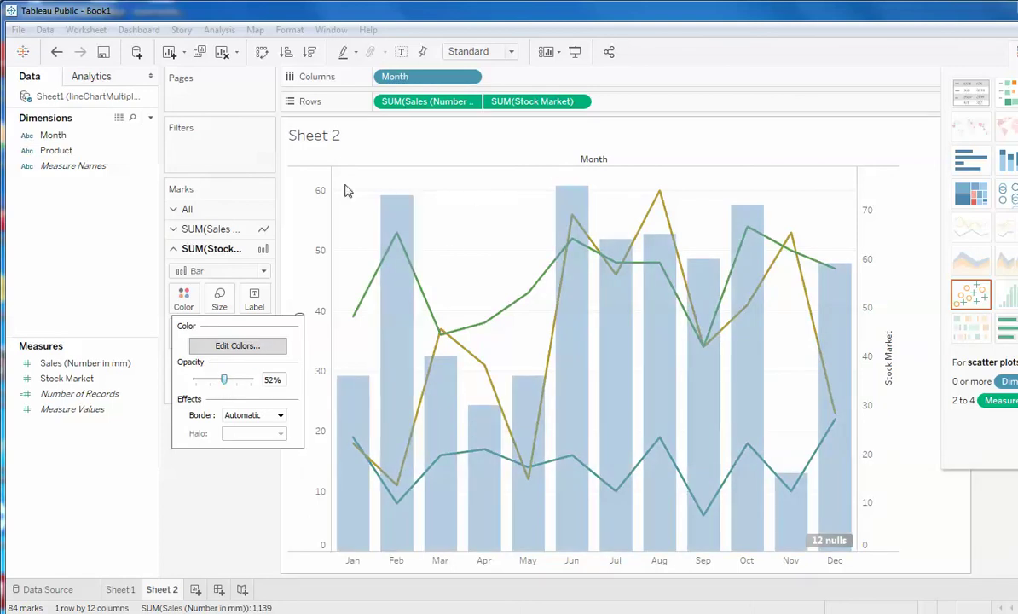
- On the All marks card, turn on Show mark labels for both bars and lines
{"action": "left_click", "coordinate": [264, 217]}
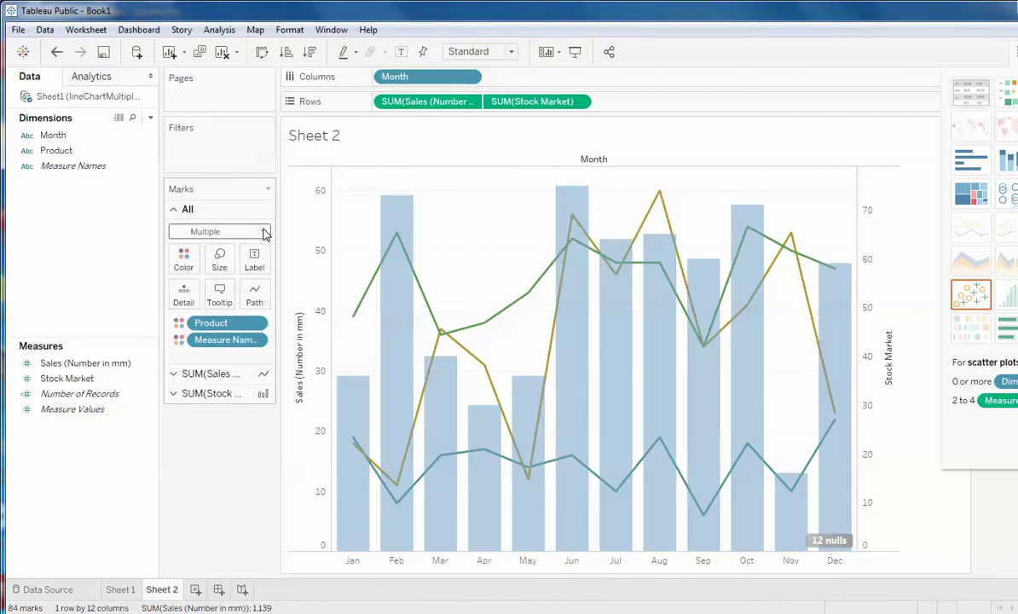
{"action": "left_click", "coordinate": [264, 232]}
{"action": "left_click", "coordinate": [263, 231]}
{"action": "left_click", "coordinate": [254, 260]}
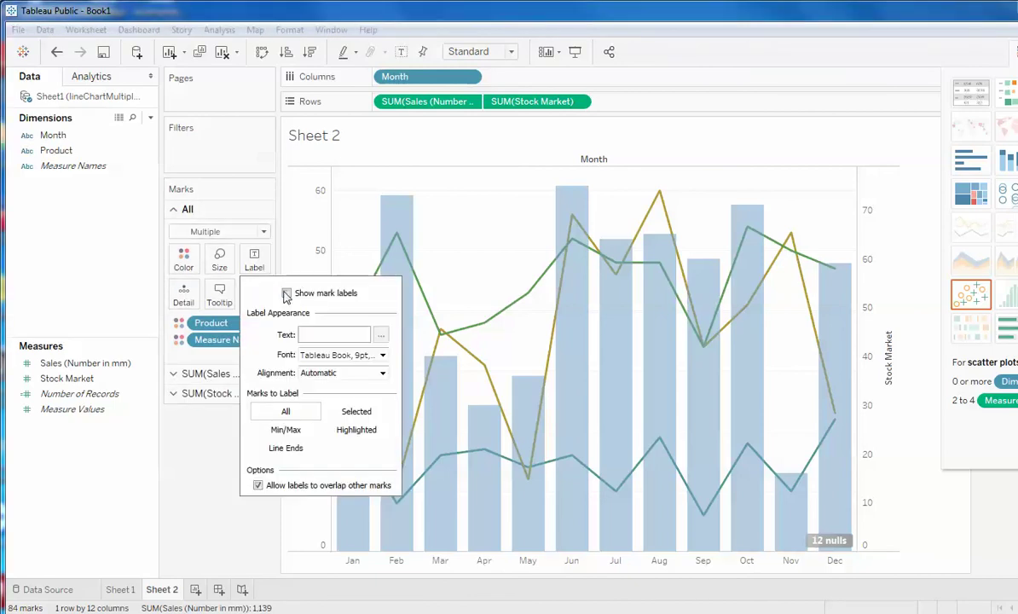
{"action": "left_click", "coordinate": [285, 293]}
{"action": "left_click", "coordinate": [348, 205]}
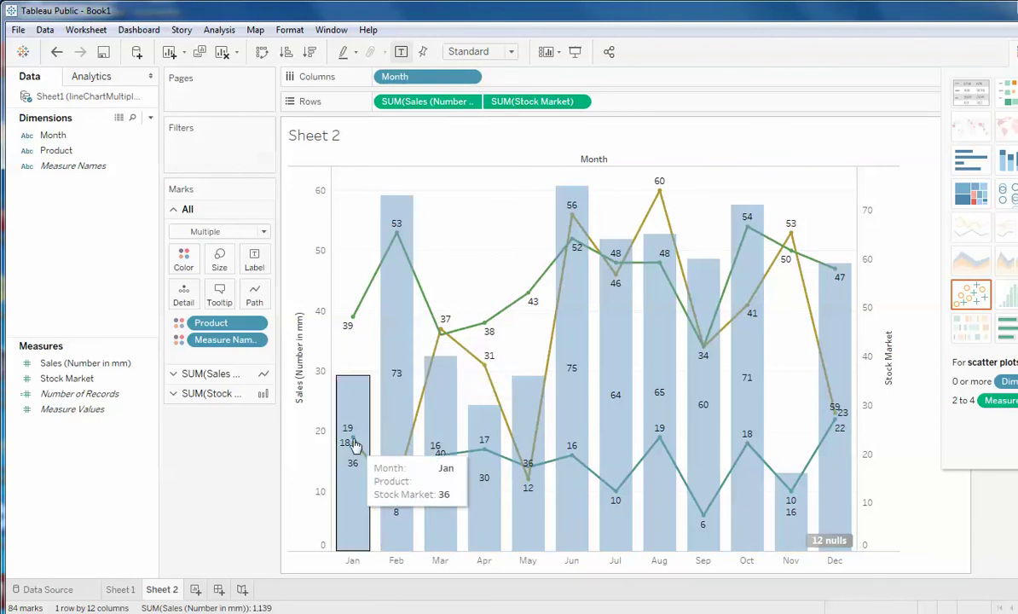
{"action": "left_click", "coordinate": [353, 520]}
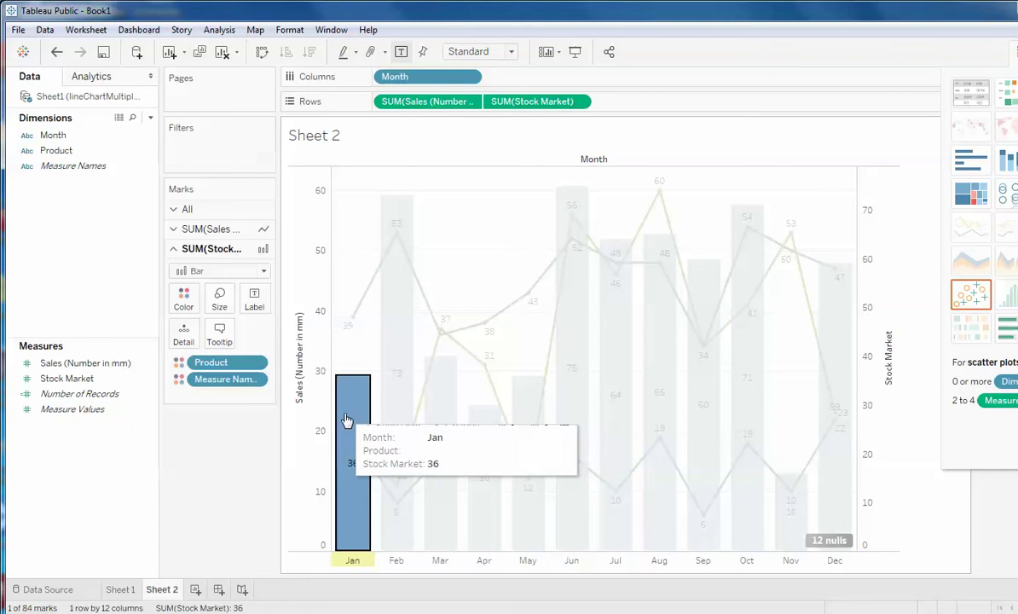
{"action": "left_click", "coordinate": [378, 481]}
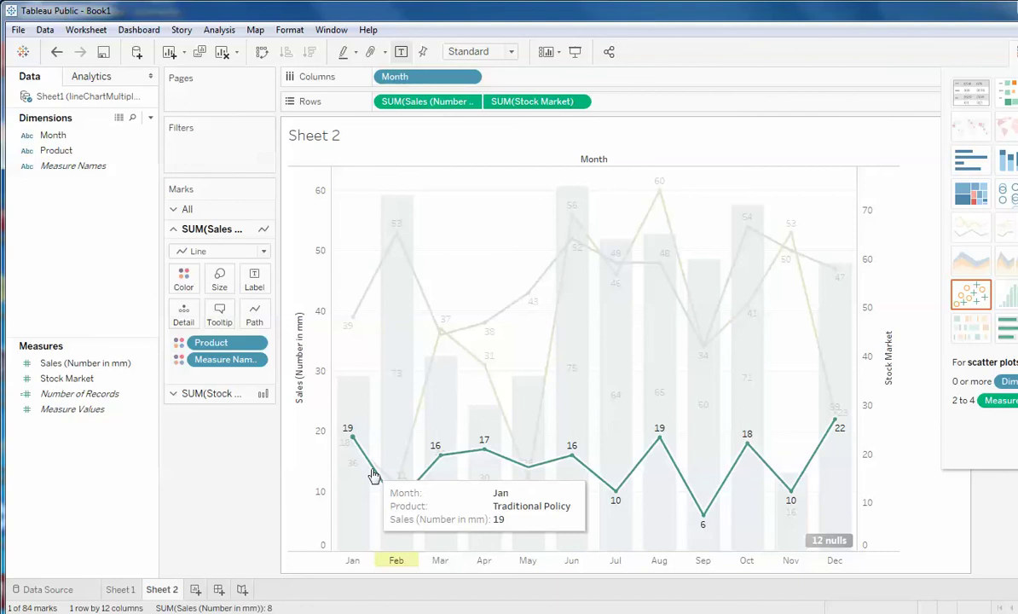
{"action": "left_click", "coordinate": [334, 321]}
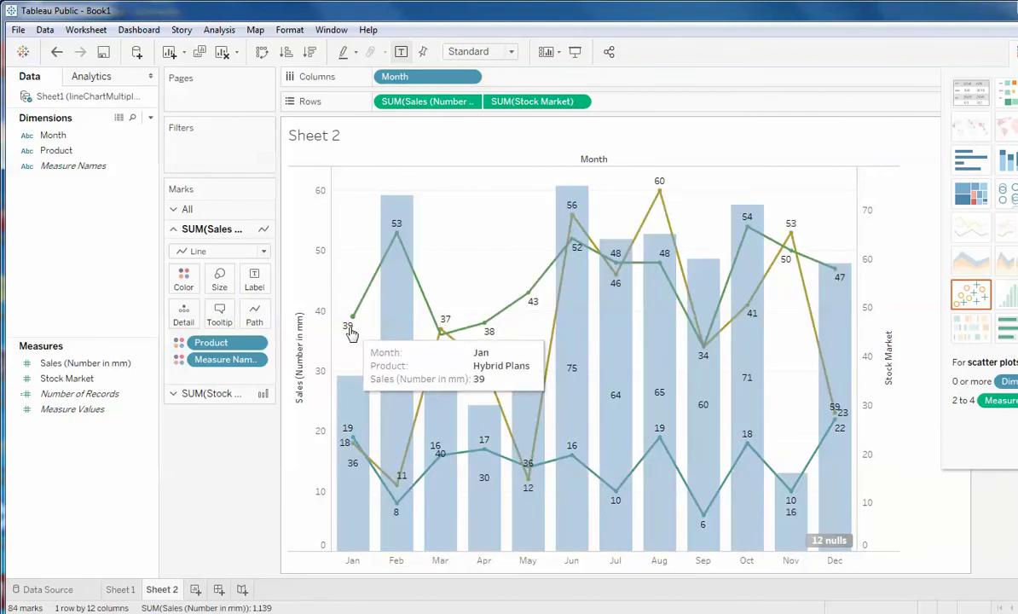